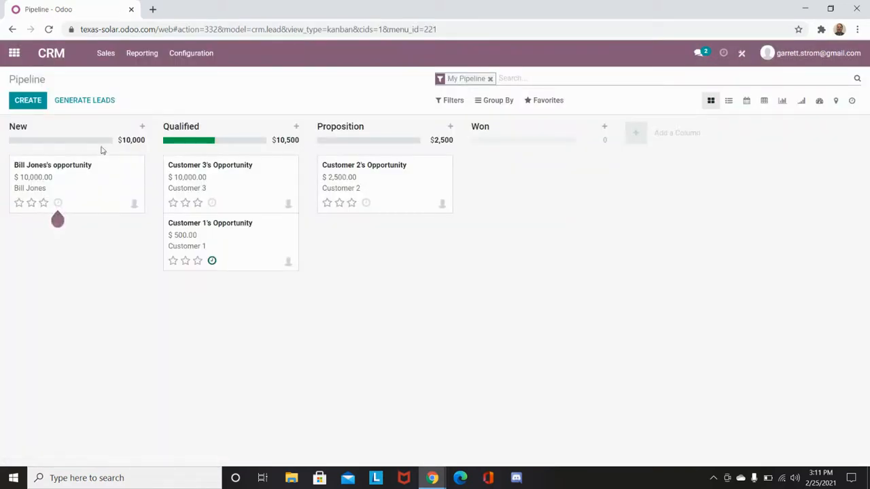
pyautogui.click(643, 140)
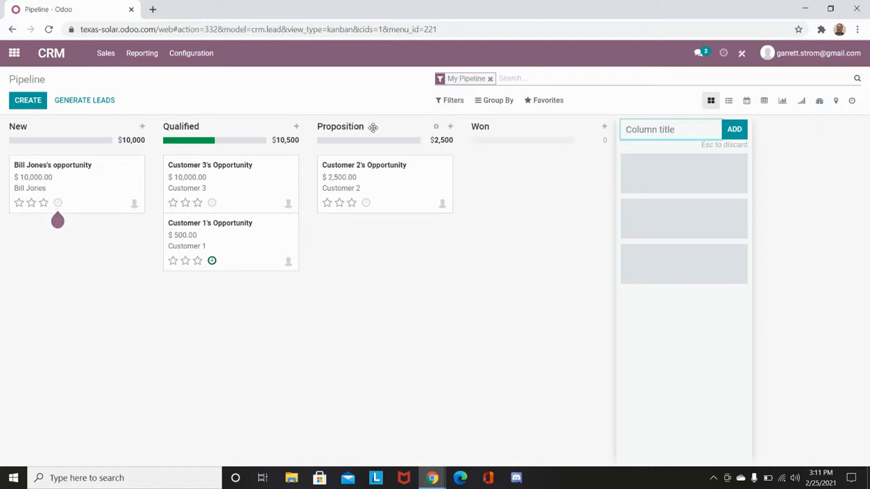
pyautogui.click(428, 278)
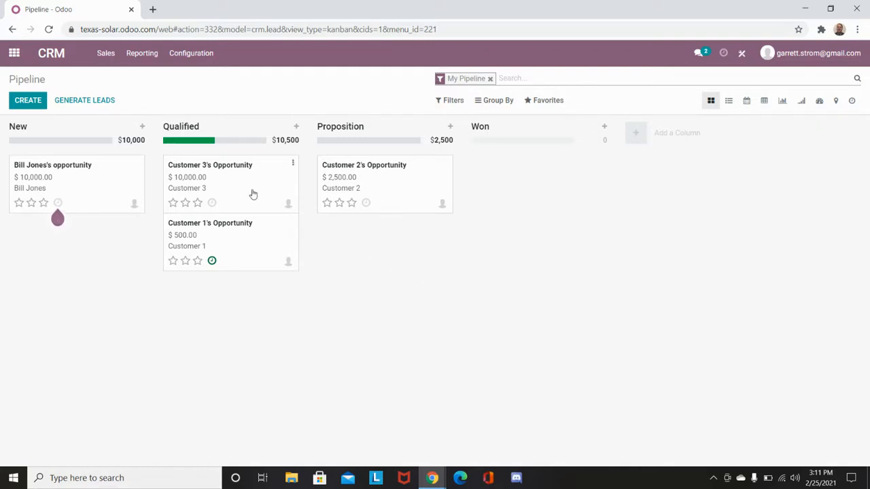
# Open Customer 1's opportunity and examine its options for sending messages, logging notes and scheduling activities
pyautogui.click(239, 234)
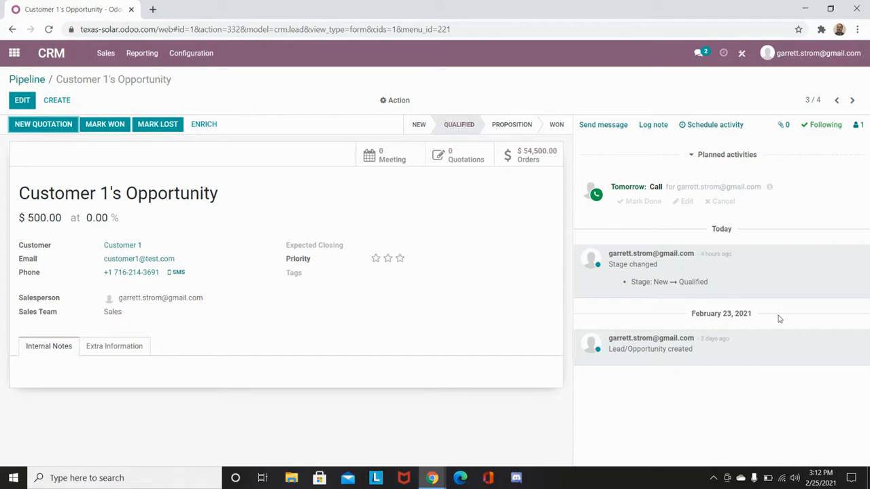
pyautogui.click(592, 130)
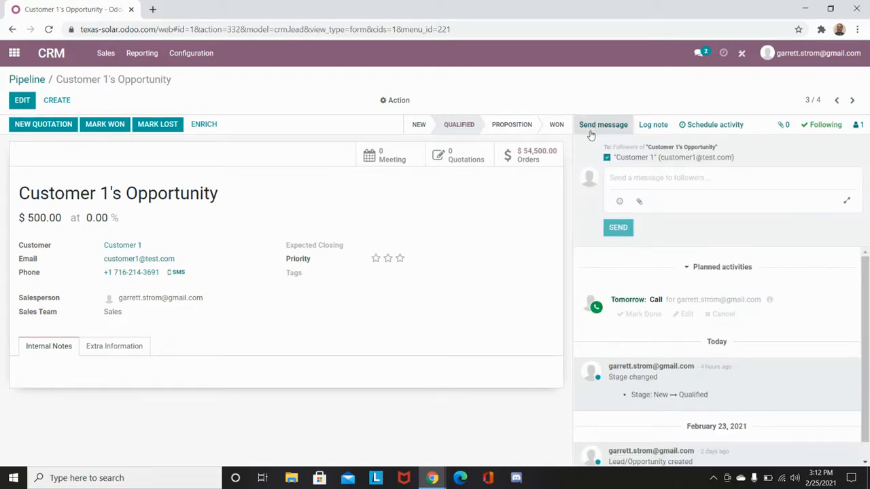
pyautogui.click(653, 127)
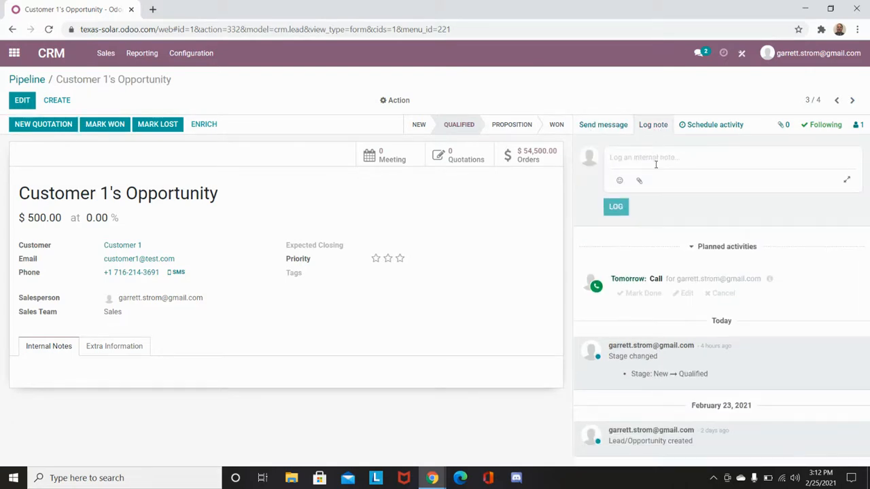
pyautogui.click(716, 129)
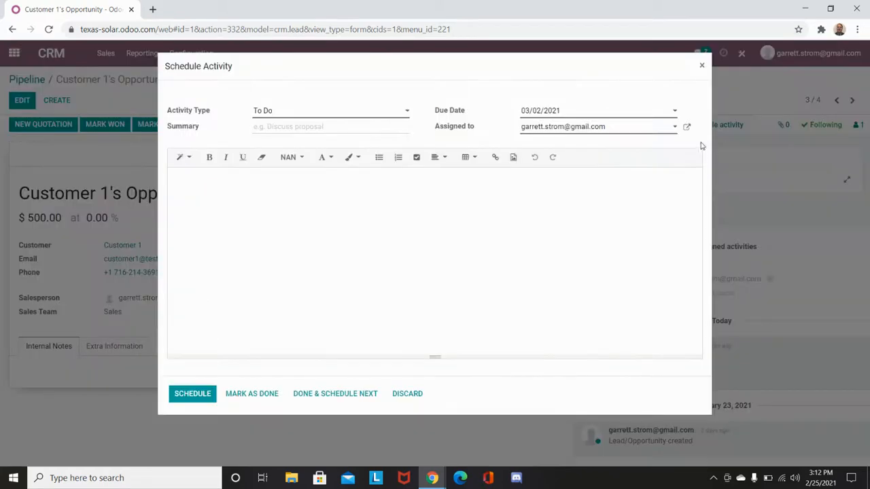
pyautogui.click(704, 66)
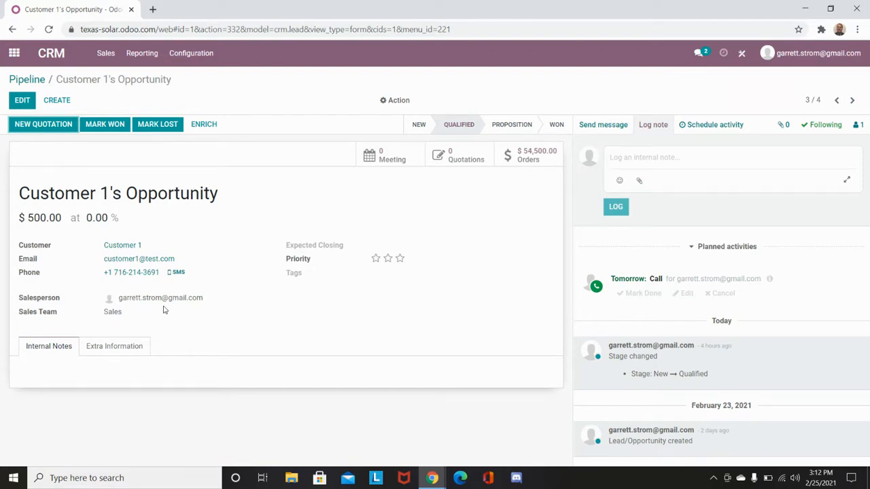
# Create a new quotation for Customer 1 from the opportunity with one Product Y, and send it by email
pyautogui.click(60, 130)
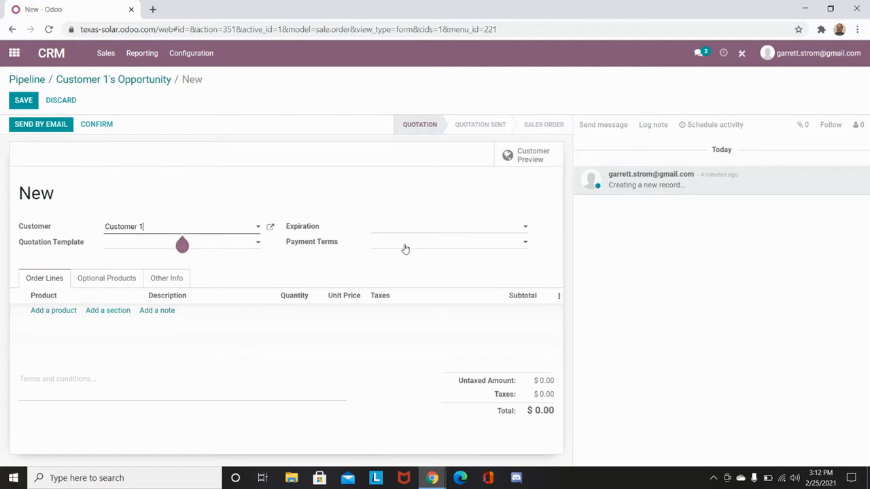
pyautogui.click(68, 311)
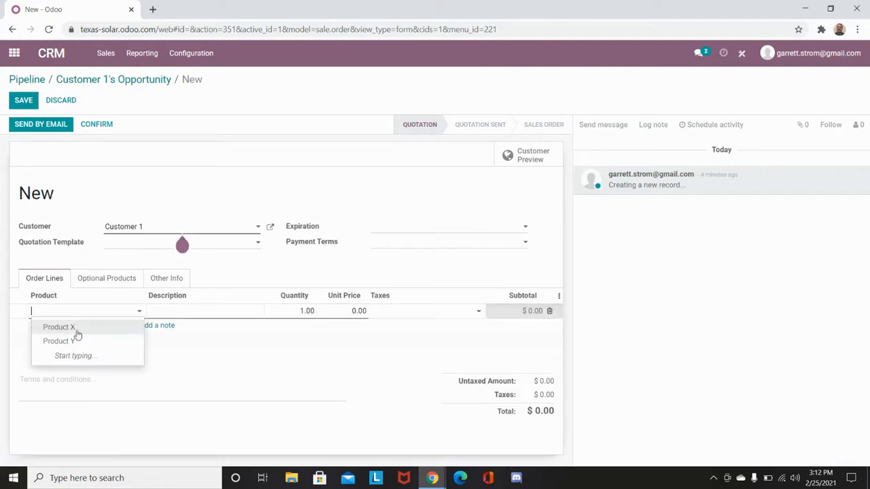
pyautogui.click(76, 345)
pyautogui.click(245, 414)
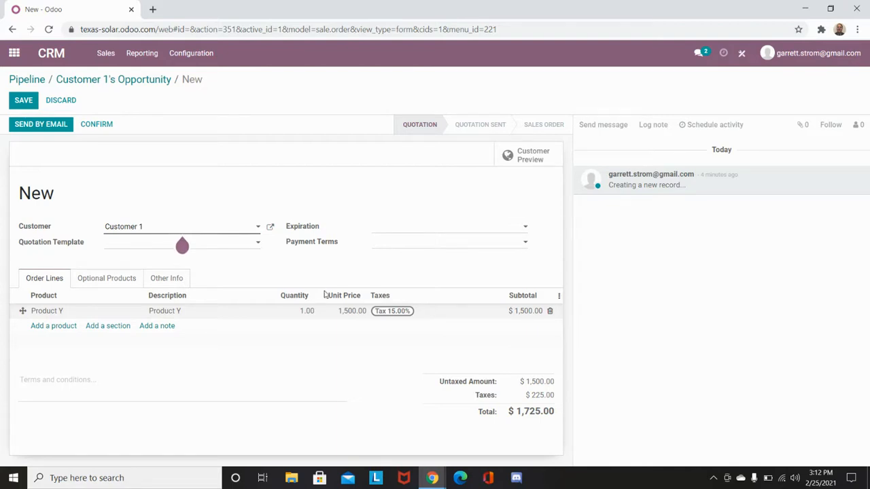
pyautogui.click(55, 134)
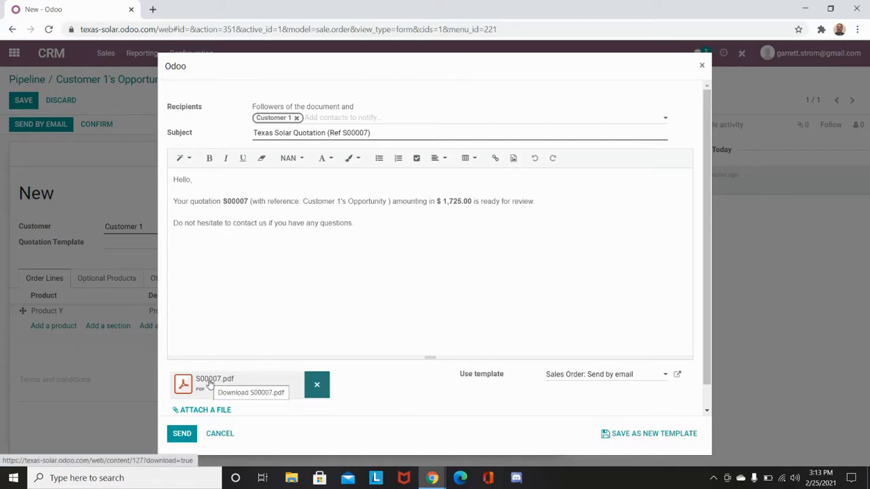
pyautogui.click(182, 439)
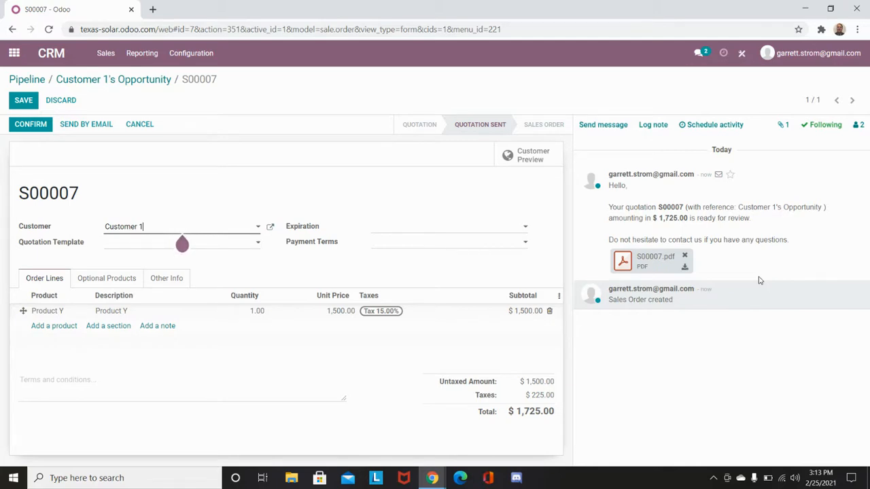
# Accept and sign the quotation on the customer's behalf in the customer portal preview, using the automatic signature
pyautogui.click(544, 161)
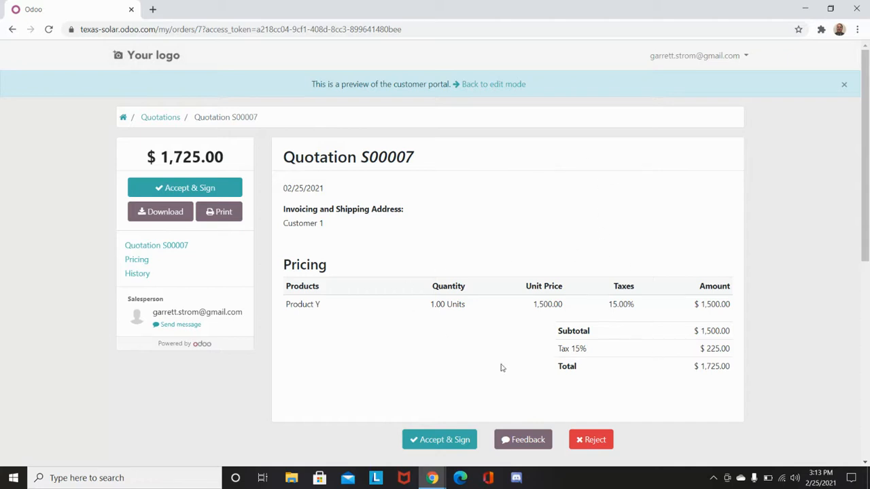
pyautogui.click(178, 187)
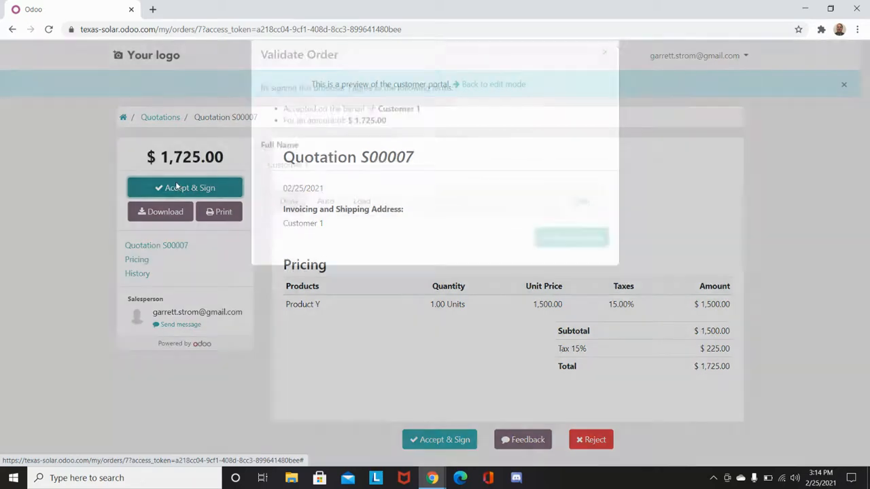
pyautogui.click(332, 228)
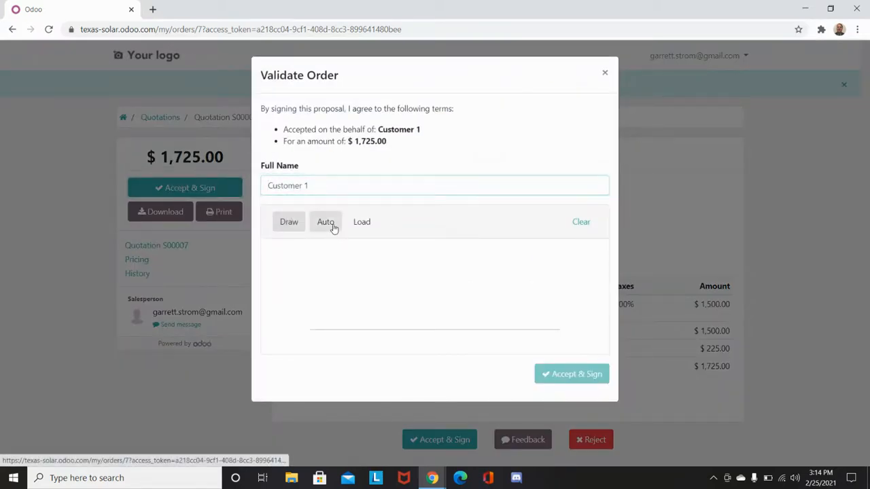
pyautogui.click(575, 378)
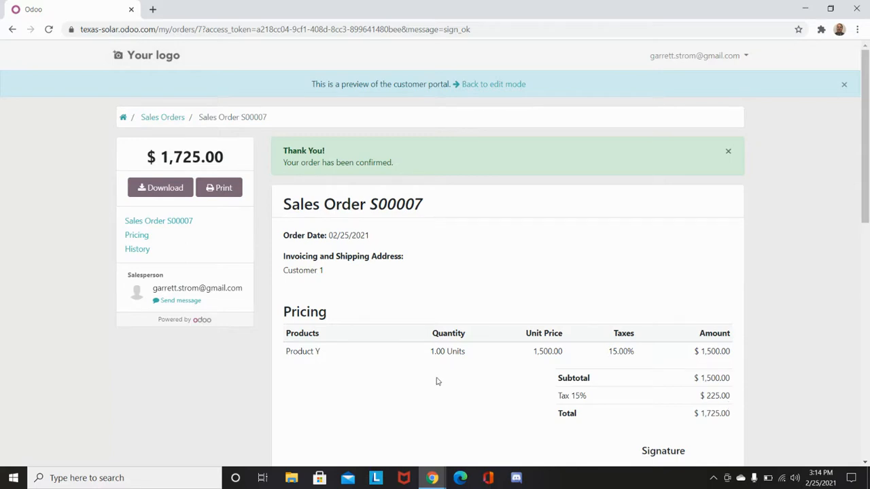
# Return to the CRM and review the newest sales order and its message history from Customer 1's opportunity
pyautogui.click(142, 59)
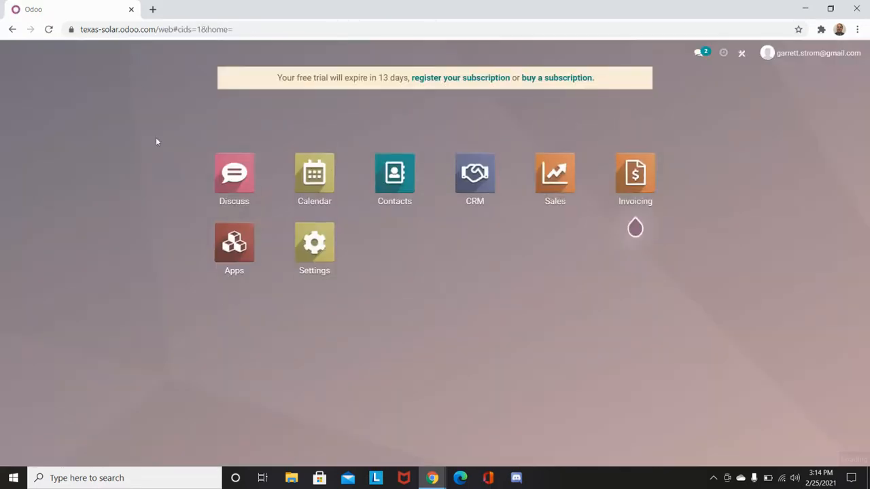
pyautogui.click(474, 176)
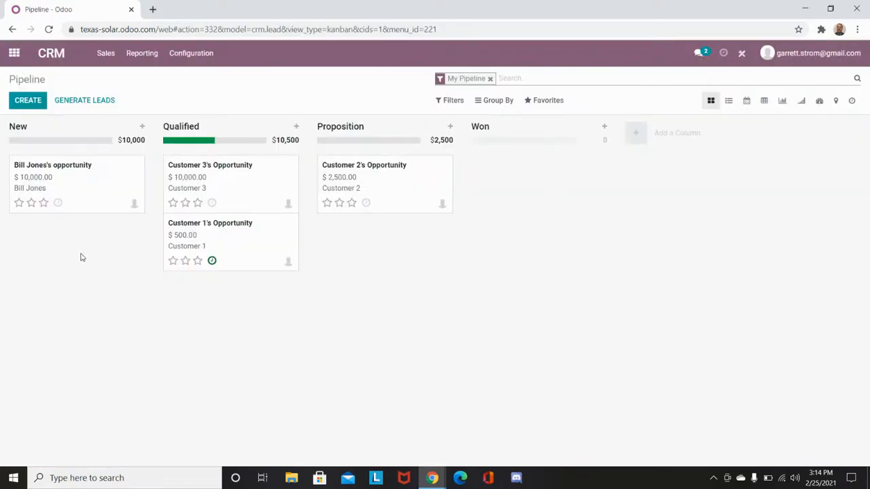
pyautogui.click(220, 241)
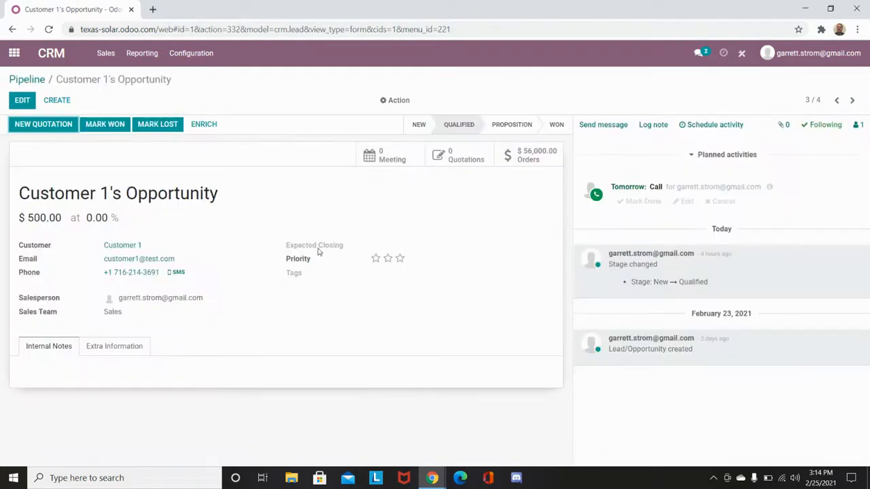
pyautogui.click(537, 162)
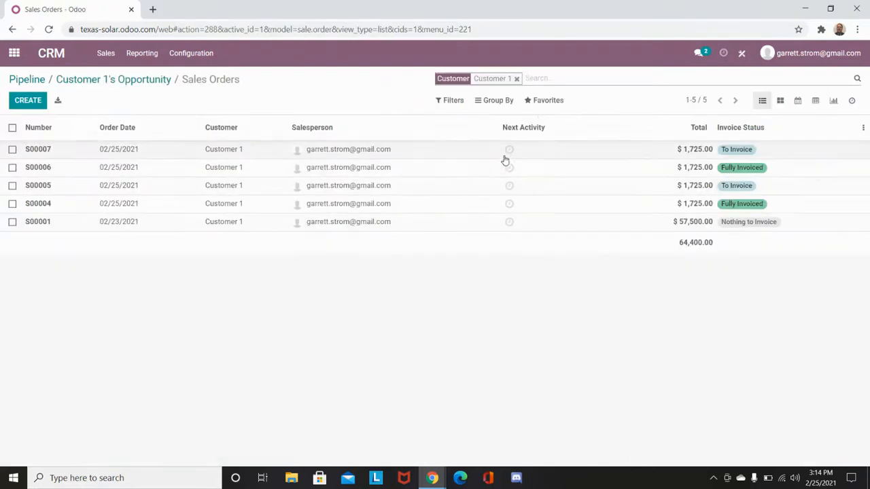
pyautogui.click(224, 151)
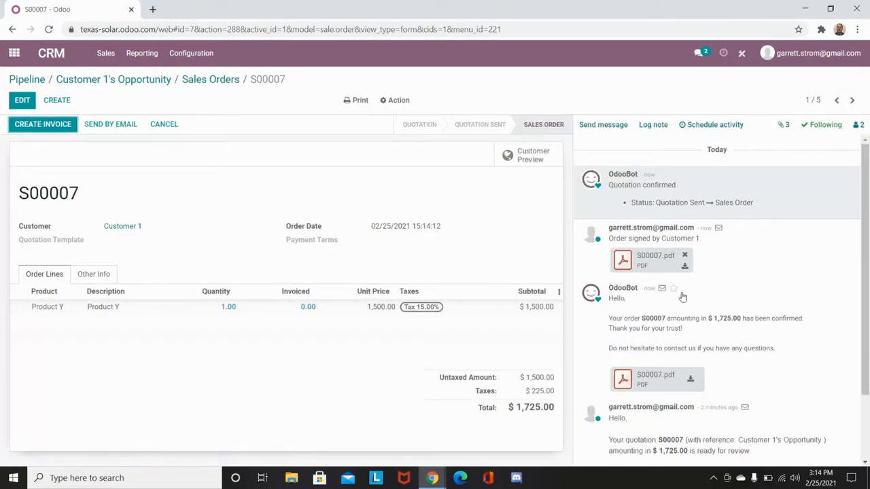
pyautogui.scroll(-3, 693, 299)
pyautogui.scroll(2, 703, 360)
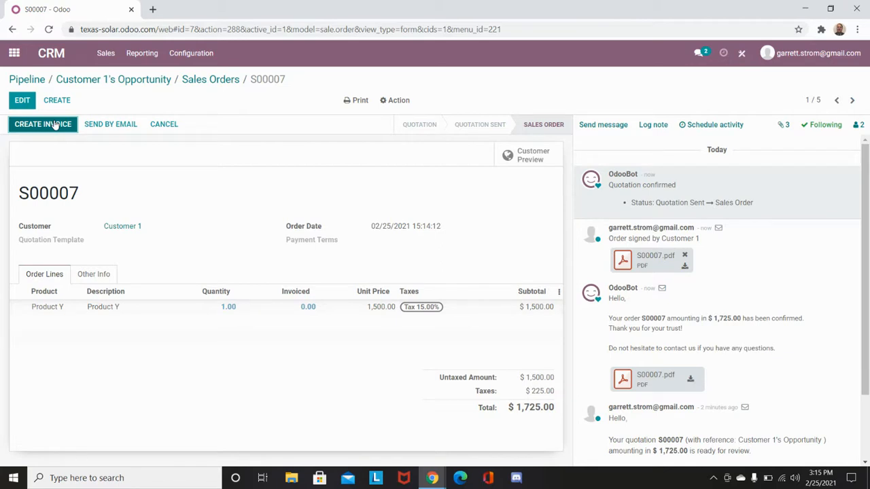
# Switch to the Sales app and open the list of orders to invoice
pyautogui.click(13, 60)
pyautogui.click(536, 184)
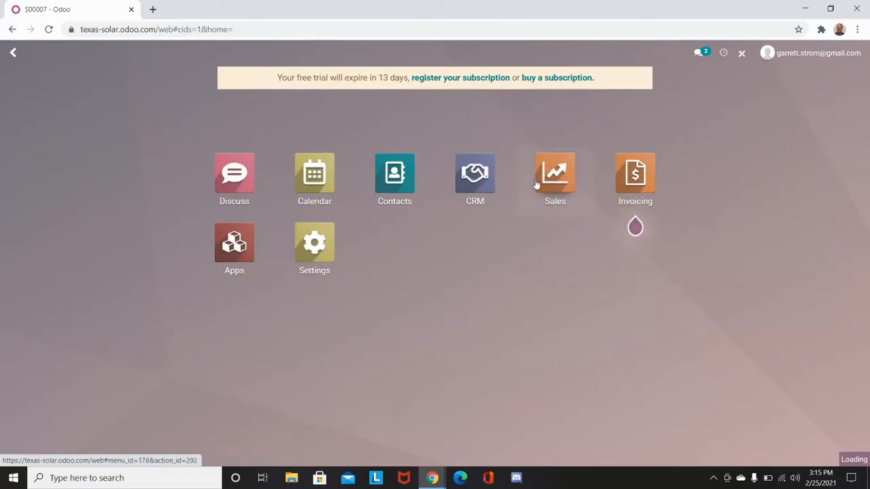
pyautogui.click(149, 56)
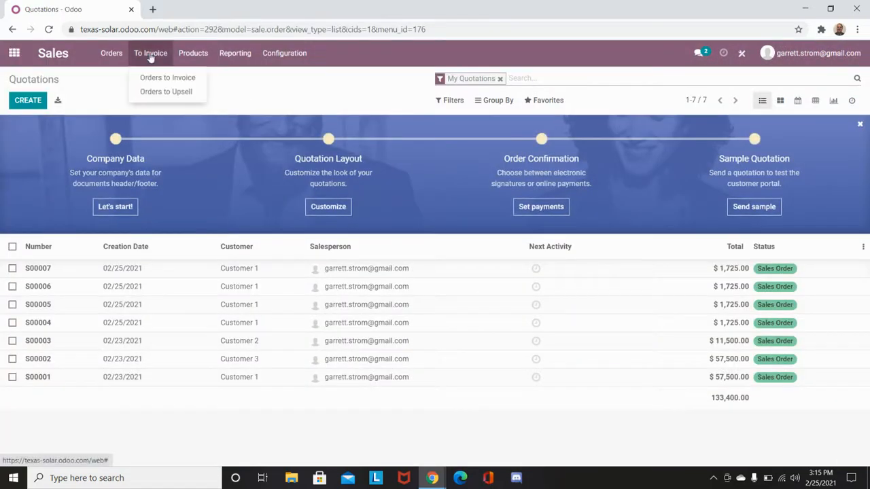
pyautogui.click(155, 77)
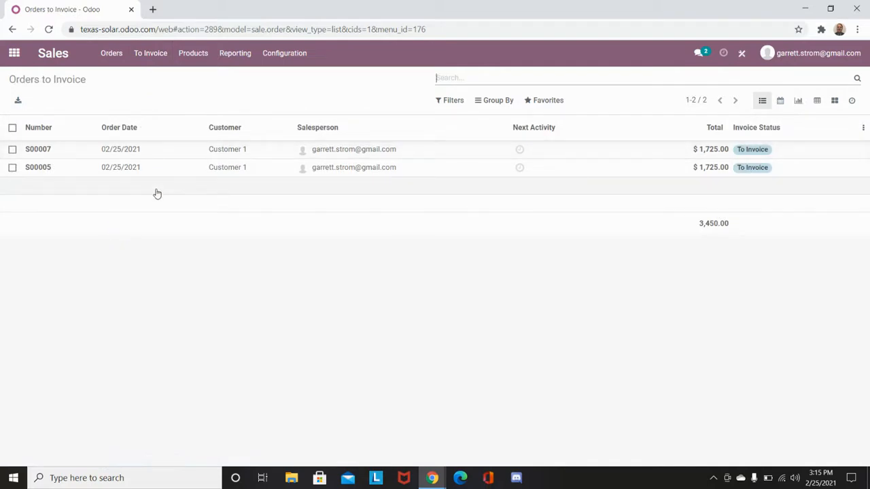
# Select both orders to invoice to view the available batch actions, and clear the selection
pyautogui.click(12, 150)
pyautogui.click(13, 169)
pyautogui.click(392, 103)
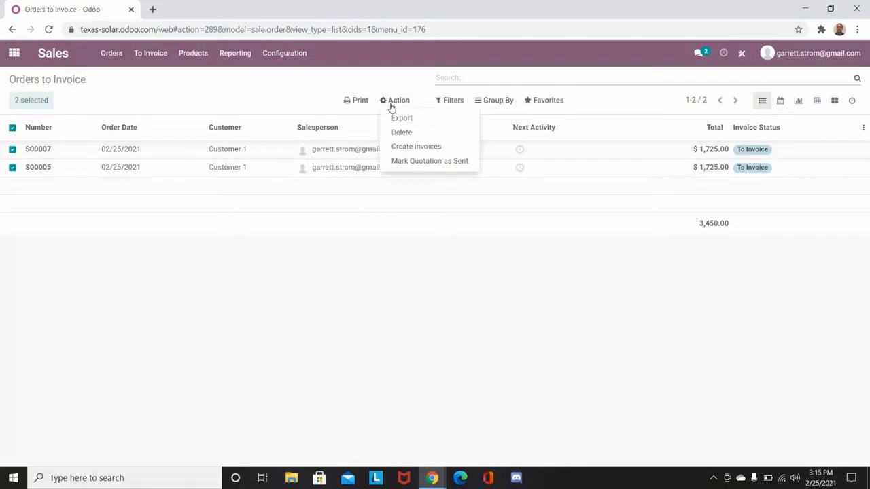
pyautogui.click(219, 99)
pyautogui.click(13, 168)
pyautogui.click(12, 150)
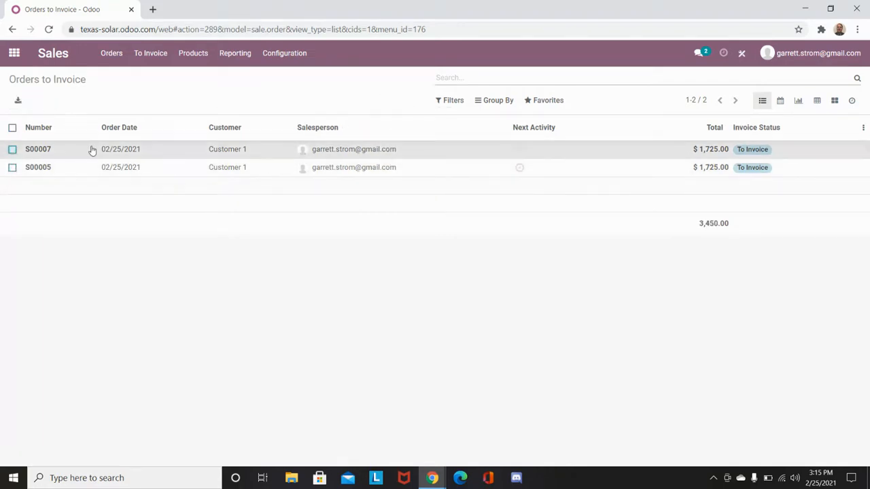
# Create a regular invoice from Customer 1's newest order to invoice and confirm the draft
pyautogui.click(92, 150)
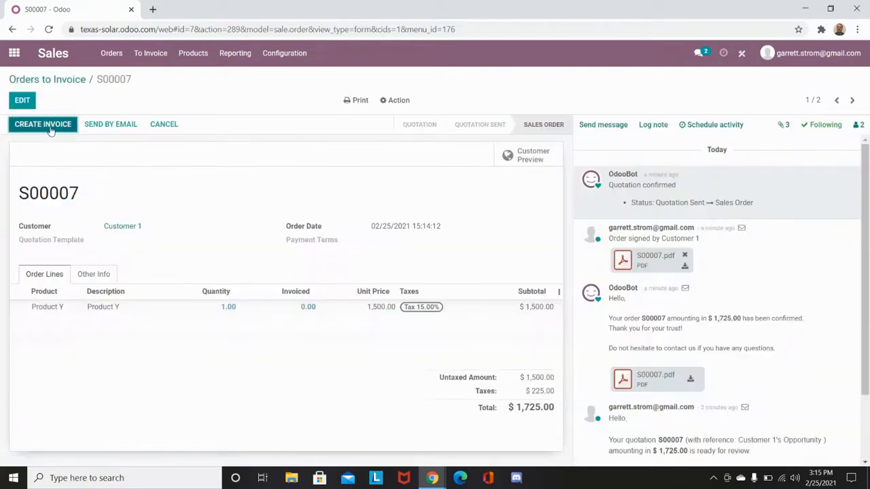
pyautogui.click(43, 124)
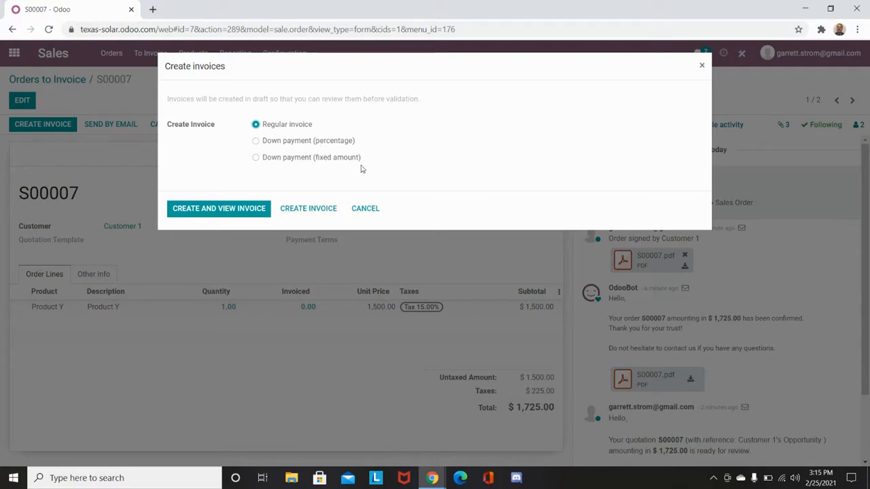
pyautogui.click(246, 213)
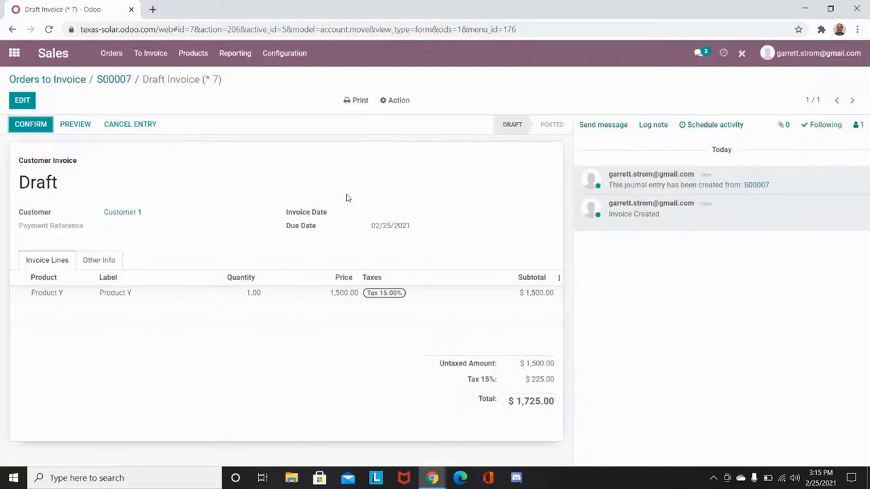
pyautogui.click(36, 128)
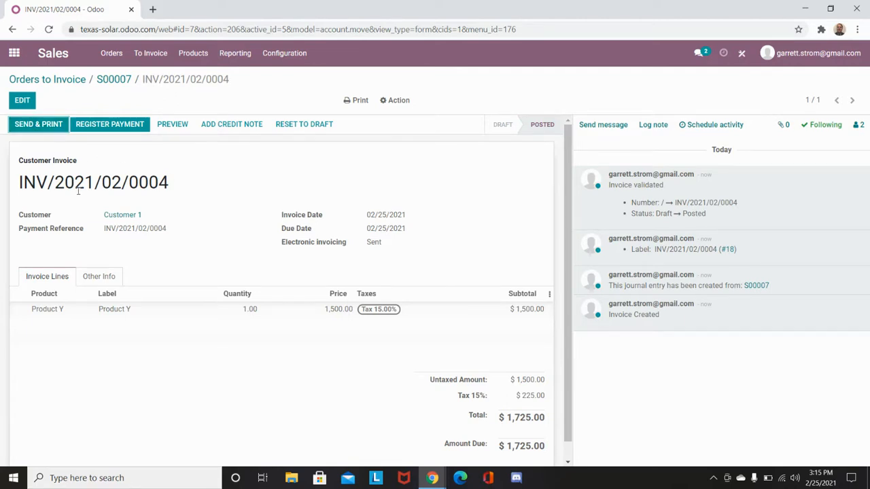
# Start registering a payment for the confirmed invoice, keeping Bank as the journal
pyautogui.click(111, 131)
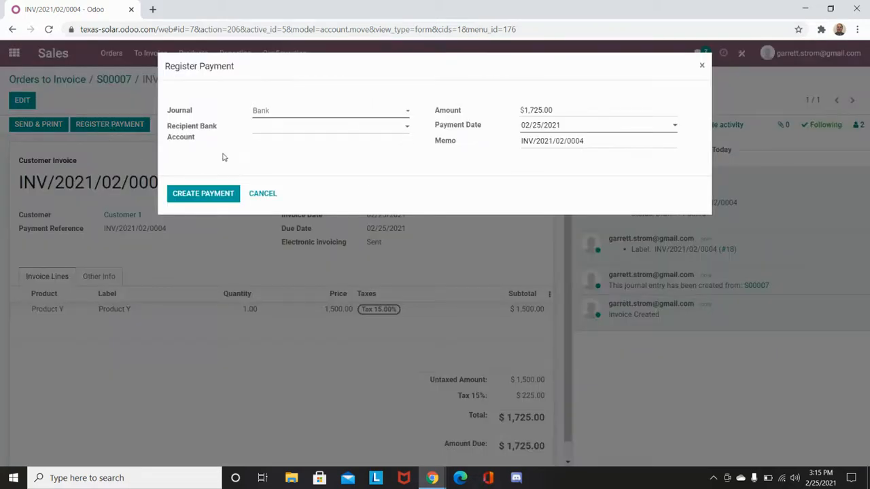
pyautogui.click(290, 114)
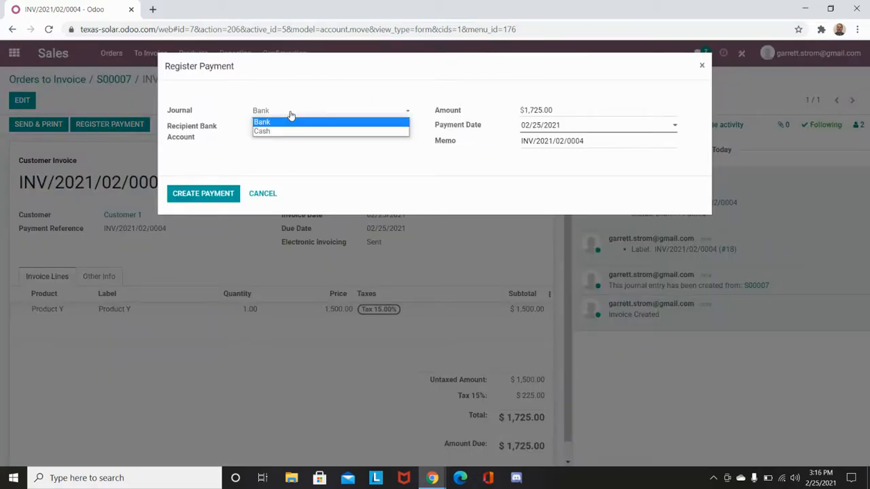
pyautogui.click(291, 89)
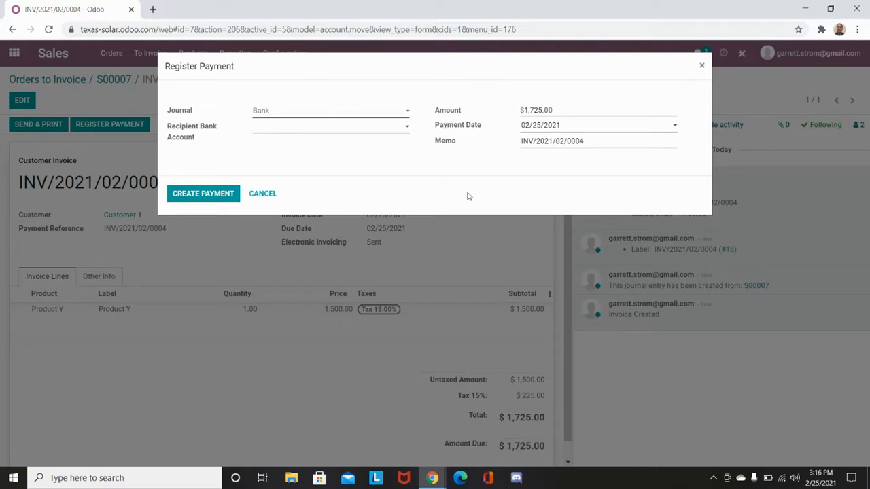